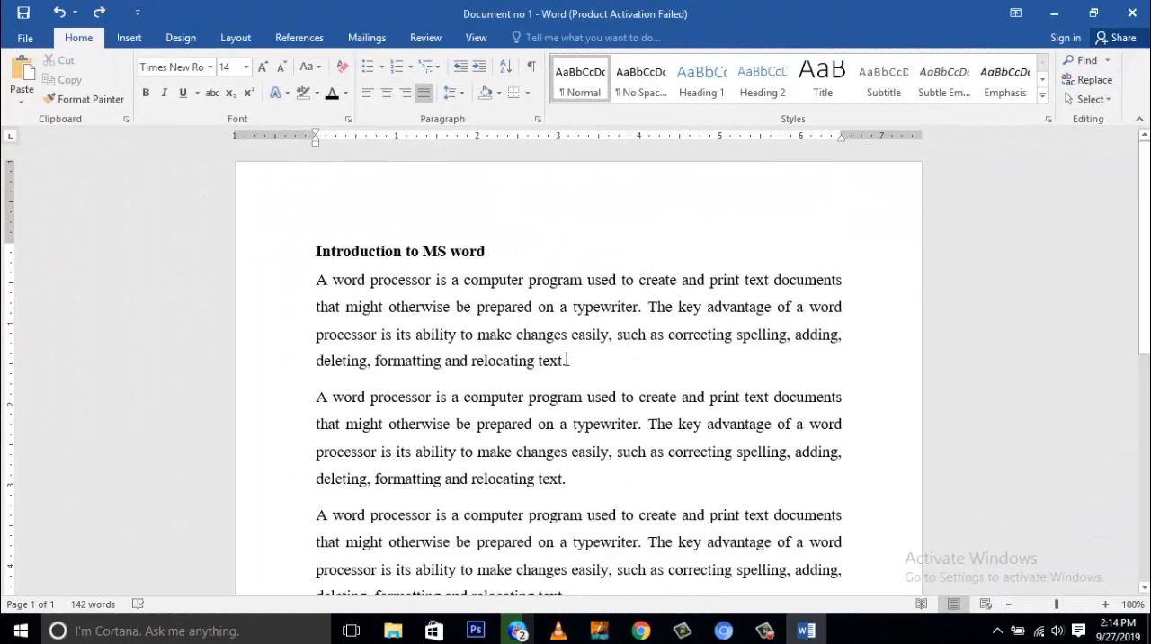
- Try centered and right alignment on the first body paragraph, finishing with it left-aligned
left_click_drag(565, 361, 321, 286)
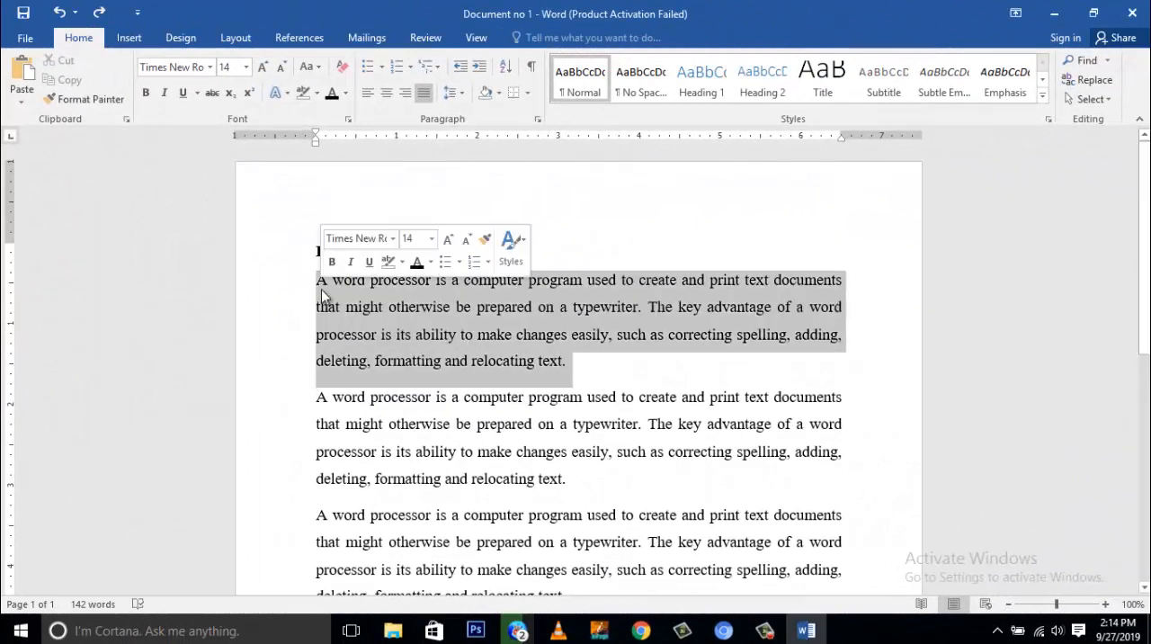
left_click(368, 94)
left_click(387, 94)
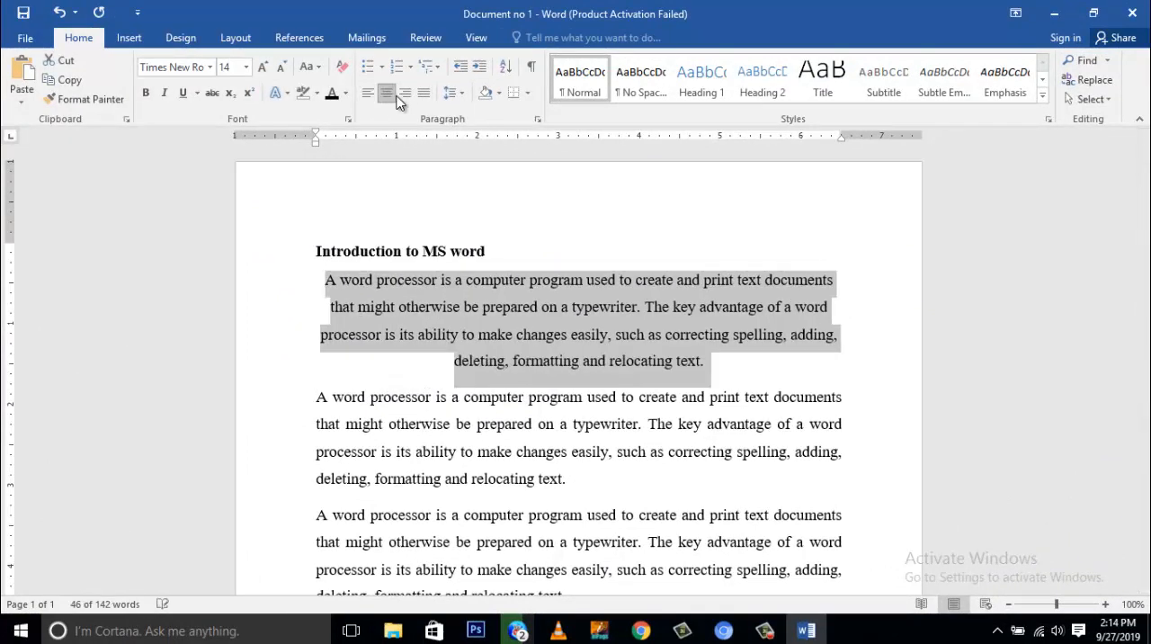
left_click(406, 94)
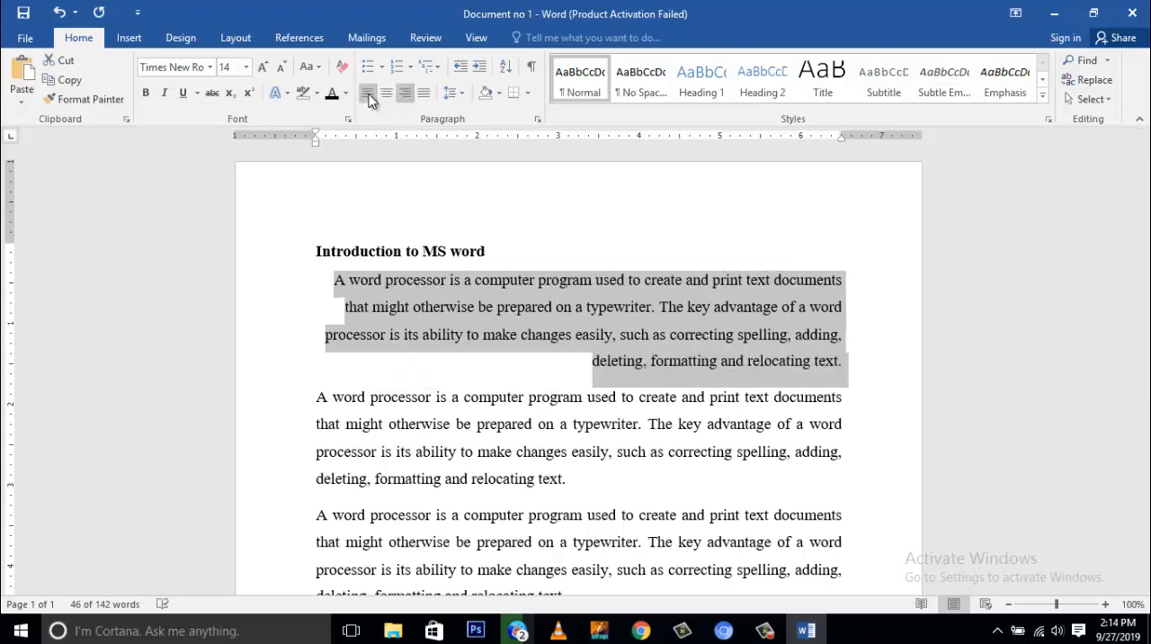
left_click(368, 93)
- Try centered and right alignment on the heading "Introduction to MS word", finishing with it left-aligned
left_click(465, 250)
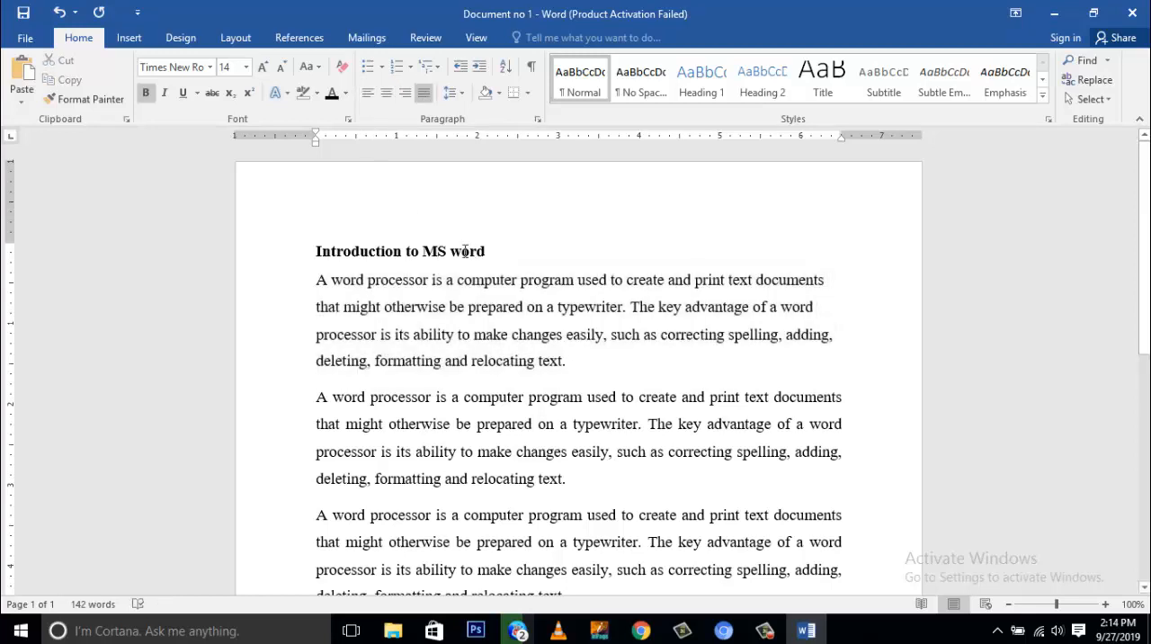
left_click_drag(466, 251, 333, 254)
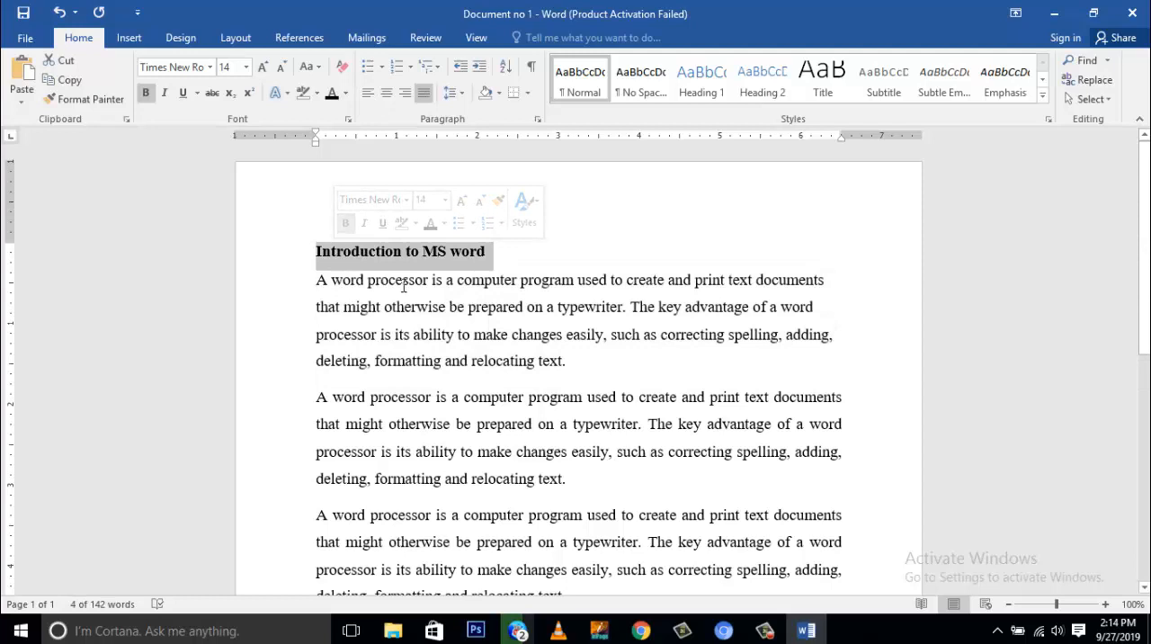
left_click(347, 257)
left_click_drag(454, 255, 332, 252)
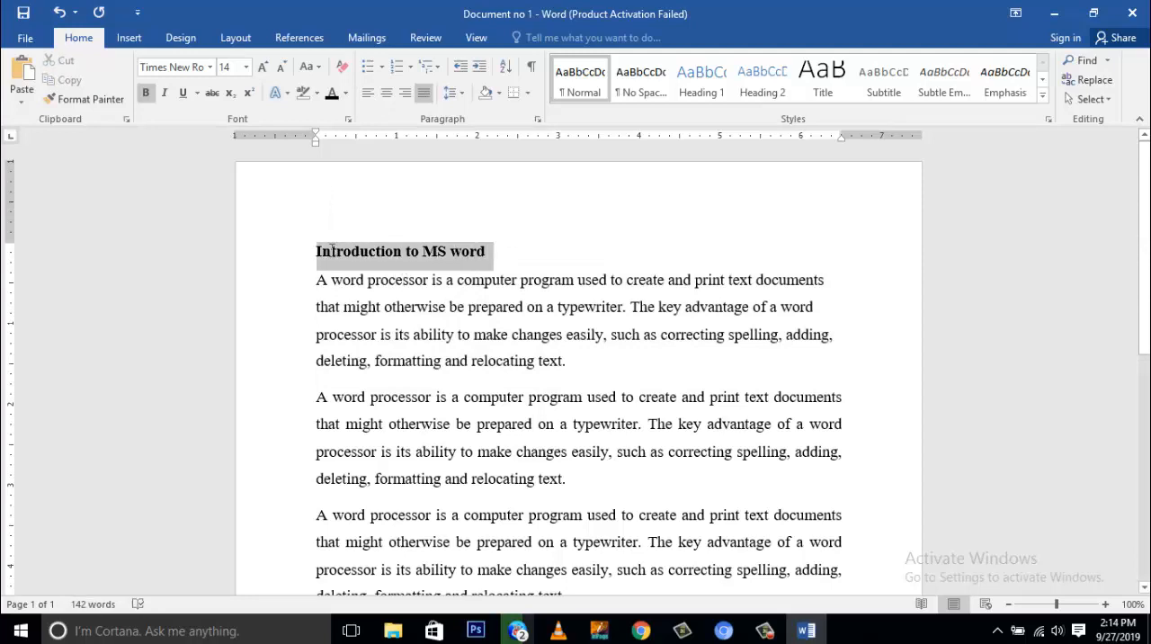
left_click(386, 96)
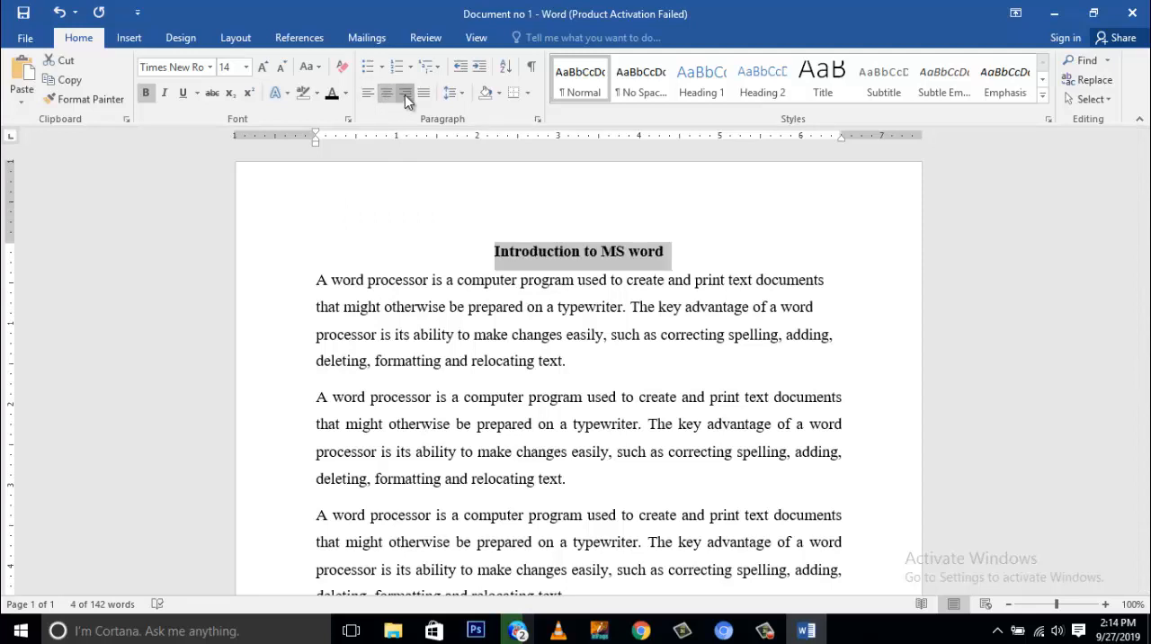
left_click(404, 95)
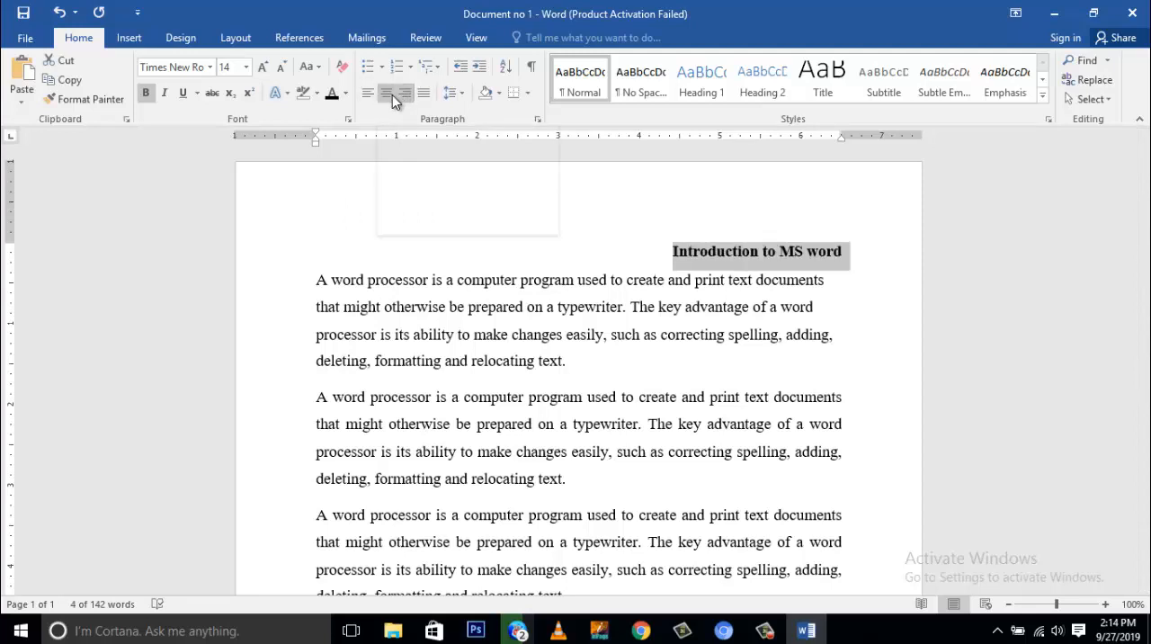
left_click(392, 95)
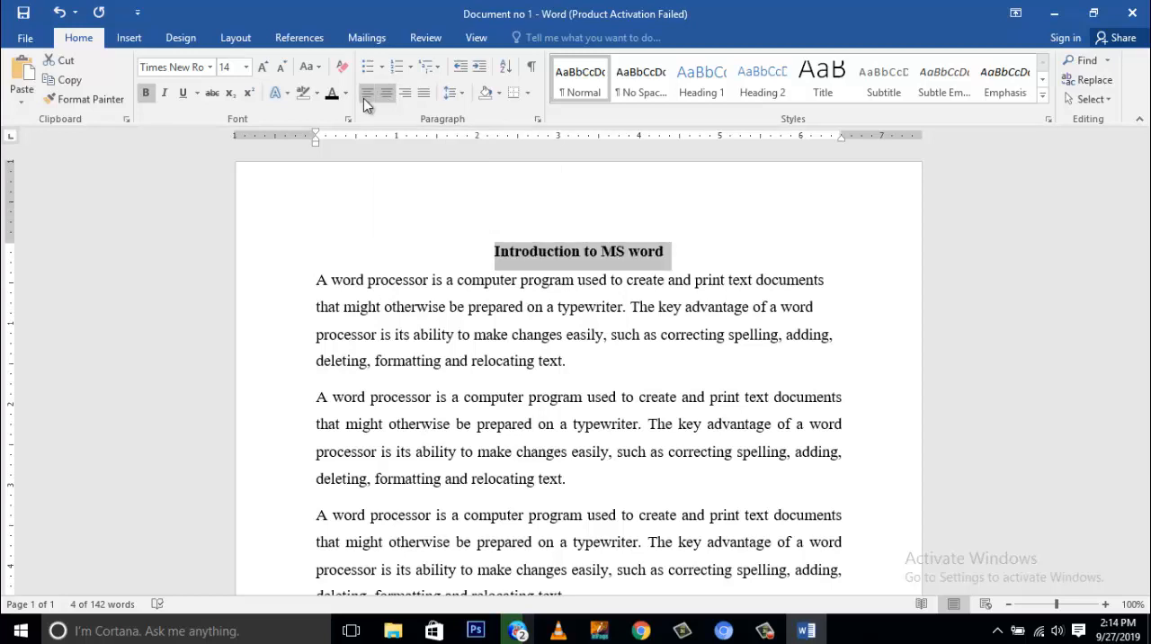
left_click(365, 96)
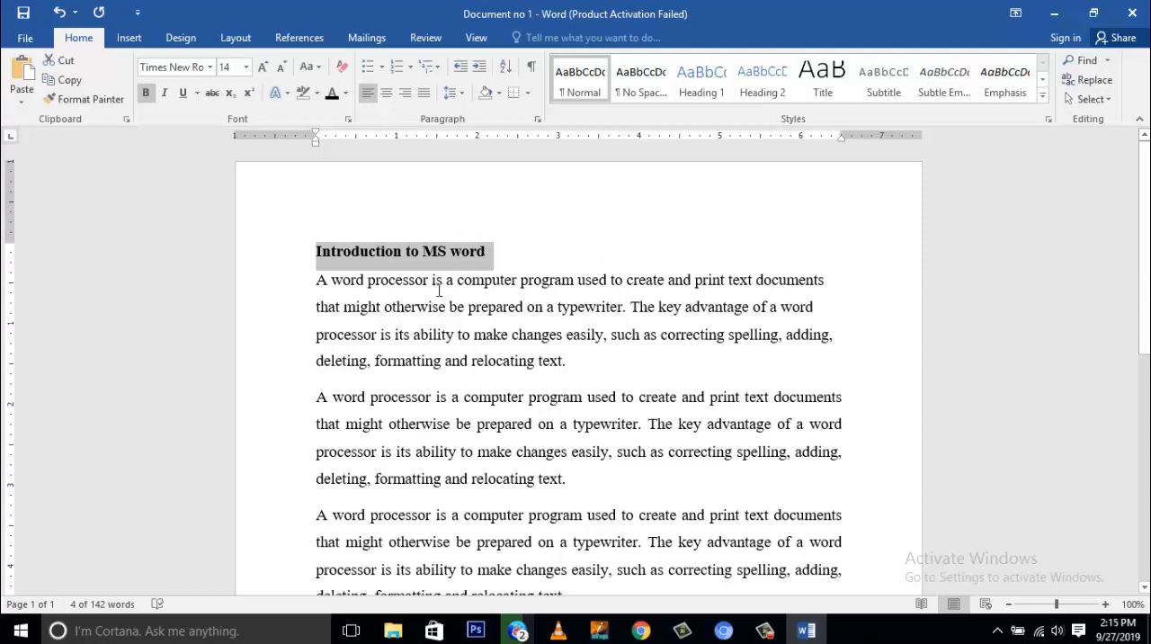
- Shift the heading with blank space inserted before its first word, and delete that space again
left_click(318, 252)
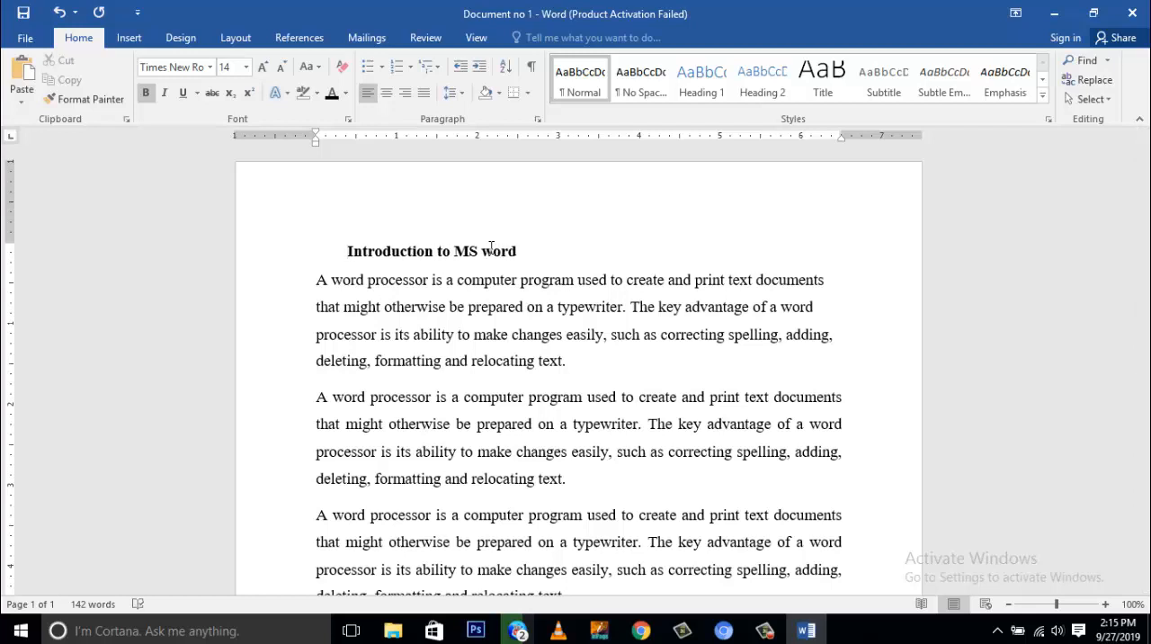
key("BackSpace")
key("BackSpace")
key("BackSpace")
key("BackSpace")
key("BackSpace")
key("BackSpace")
key("BackSpace")
key("BackSpace")
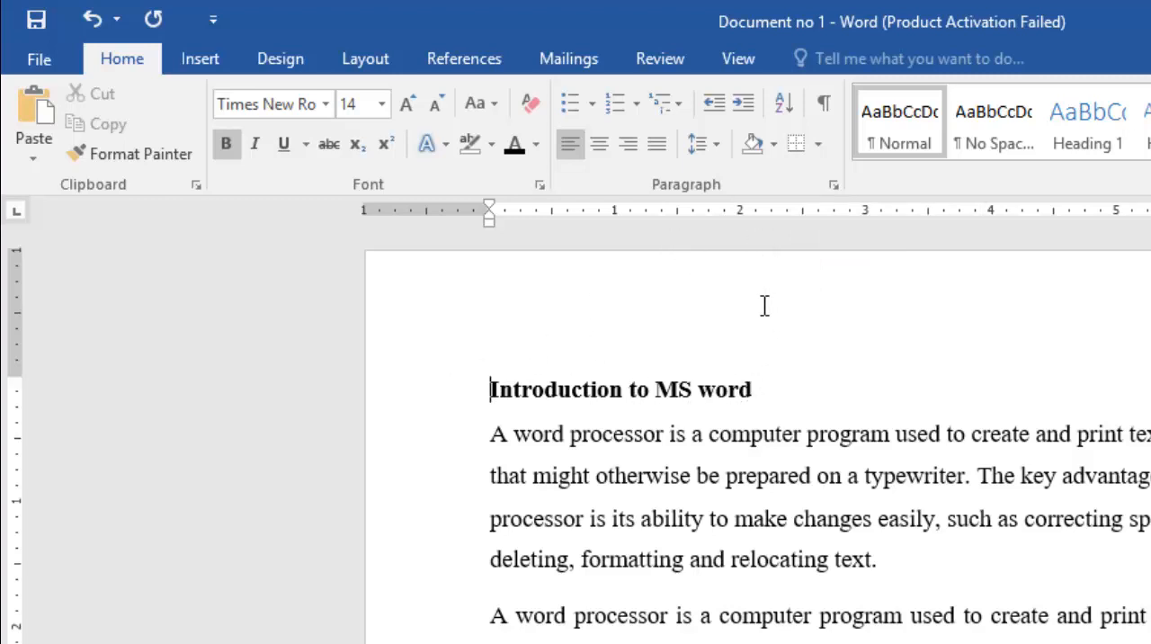
- Increase the heading's indent in half-inch increments until it starts at the 4-inch ruler mark
left_click(743, 104)
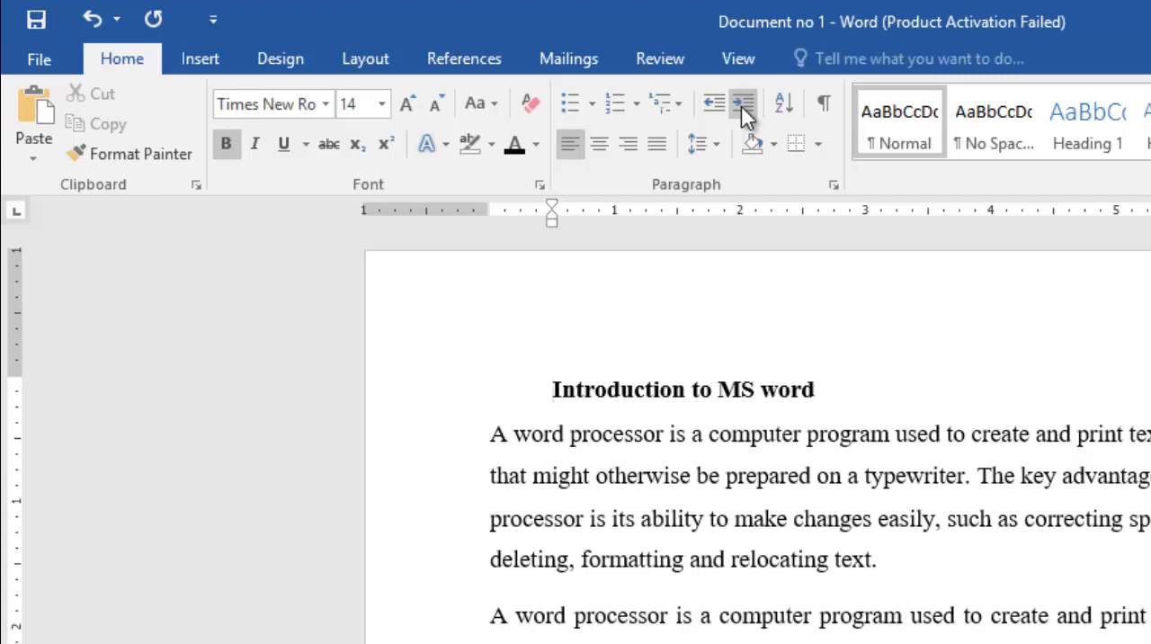
left_click(741, 106)
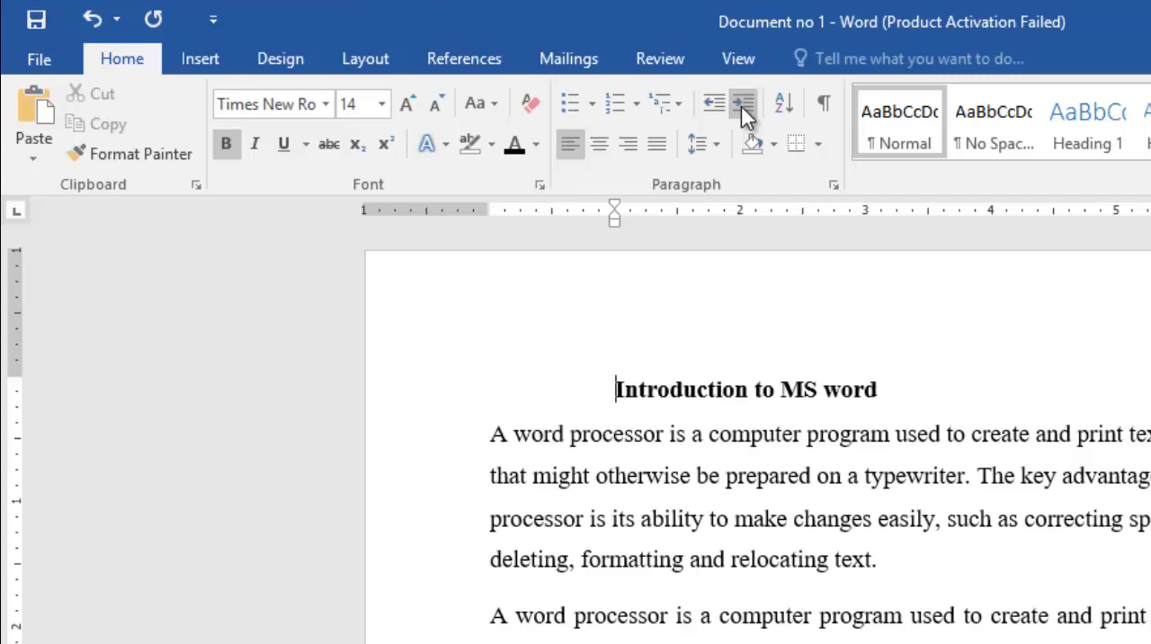
left_click(741, 106)
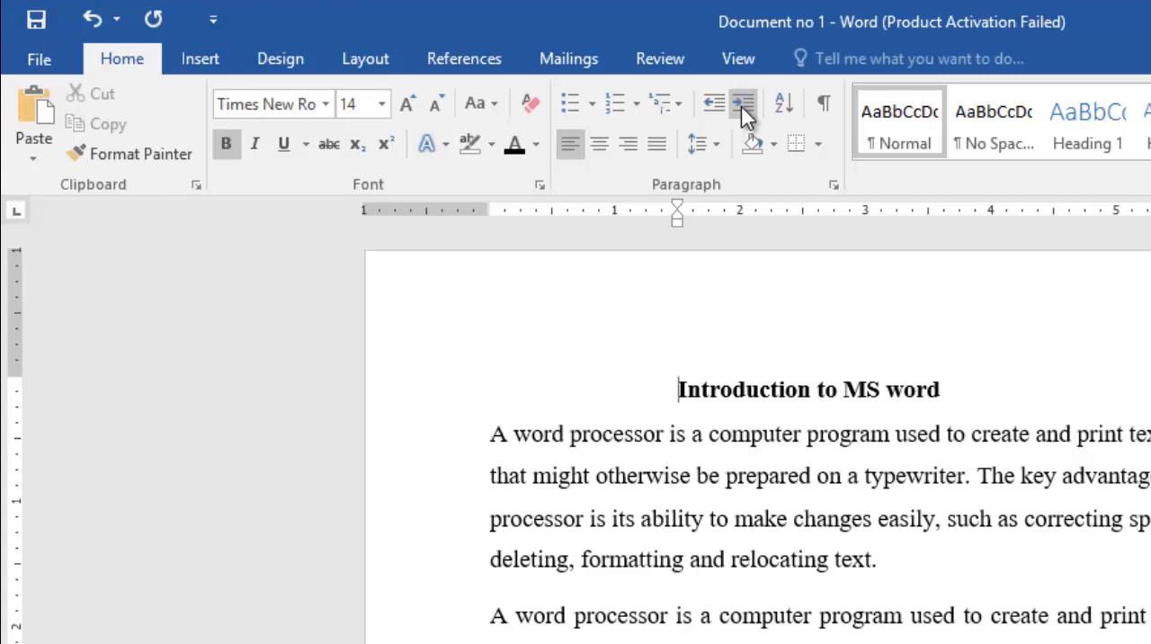
left_click(741, 106)
left_click(740, 106)
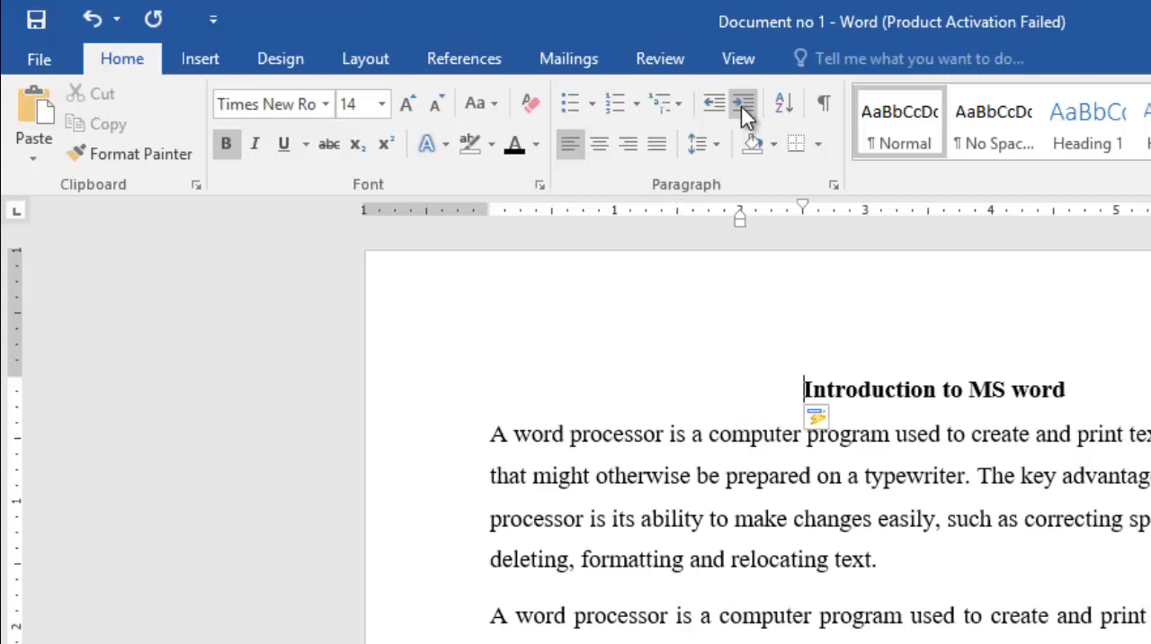
left_click(741, 106)
left_click(741, 106)
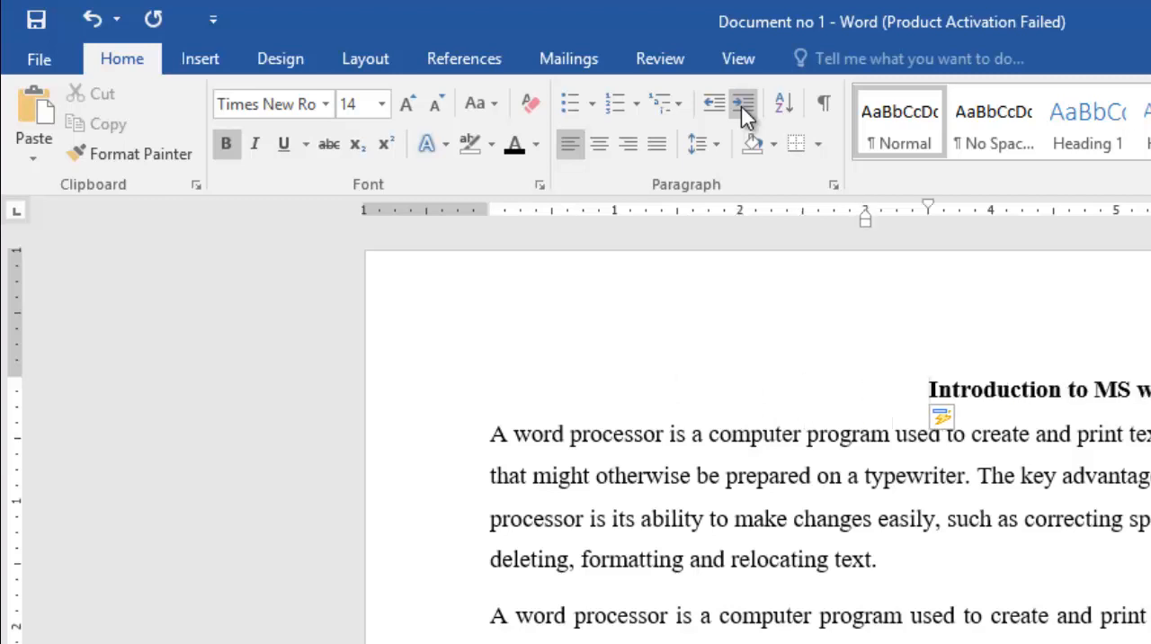
left_click(741, 106)
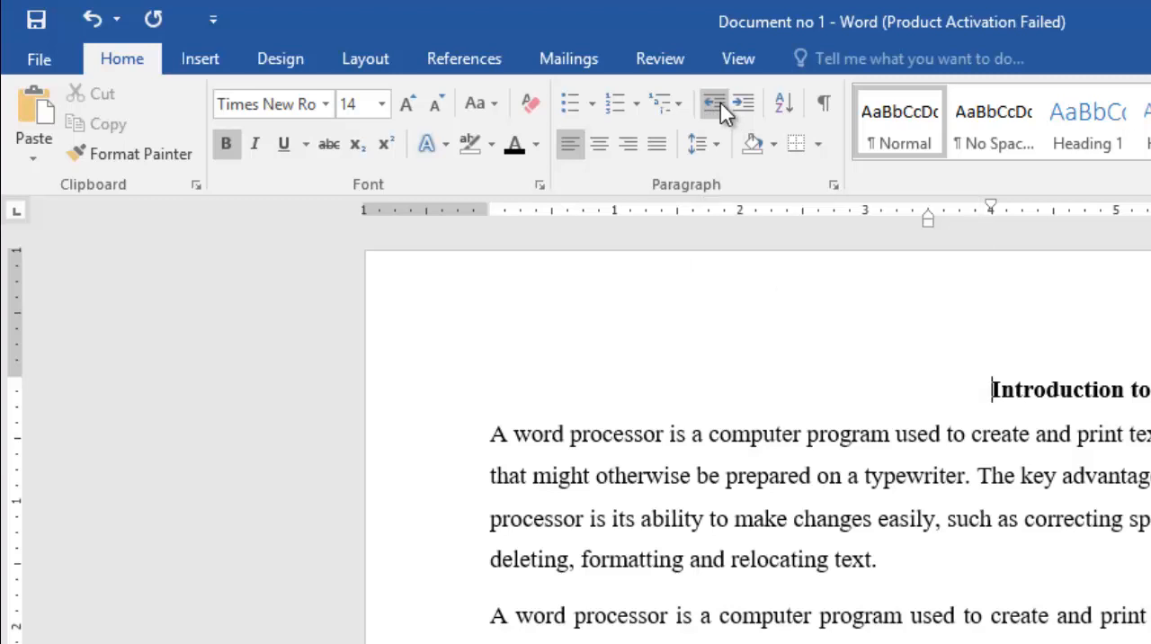
- Decrease the heading's indent repeatedly until its first line starts at the half-inch ruler mark
left_click(721, 105)
left_click(721, 104)
left_click(721, 104)
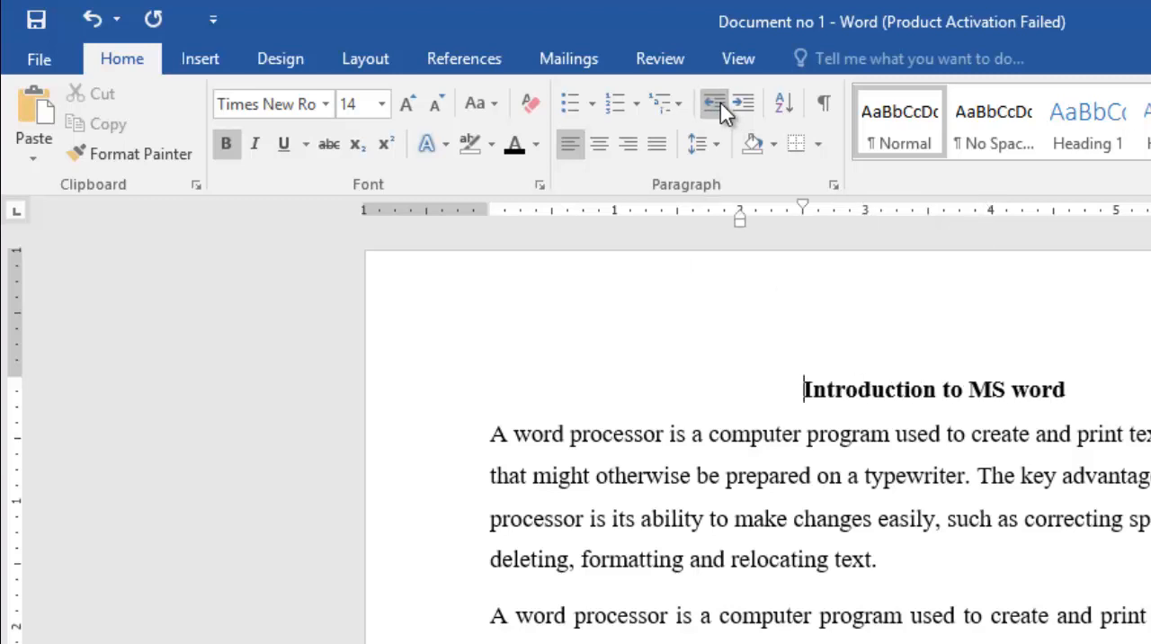
left_click(721, 104)
left_click(721, 105)
left_click(721, 105)
left_click(721, 104)
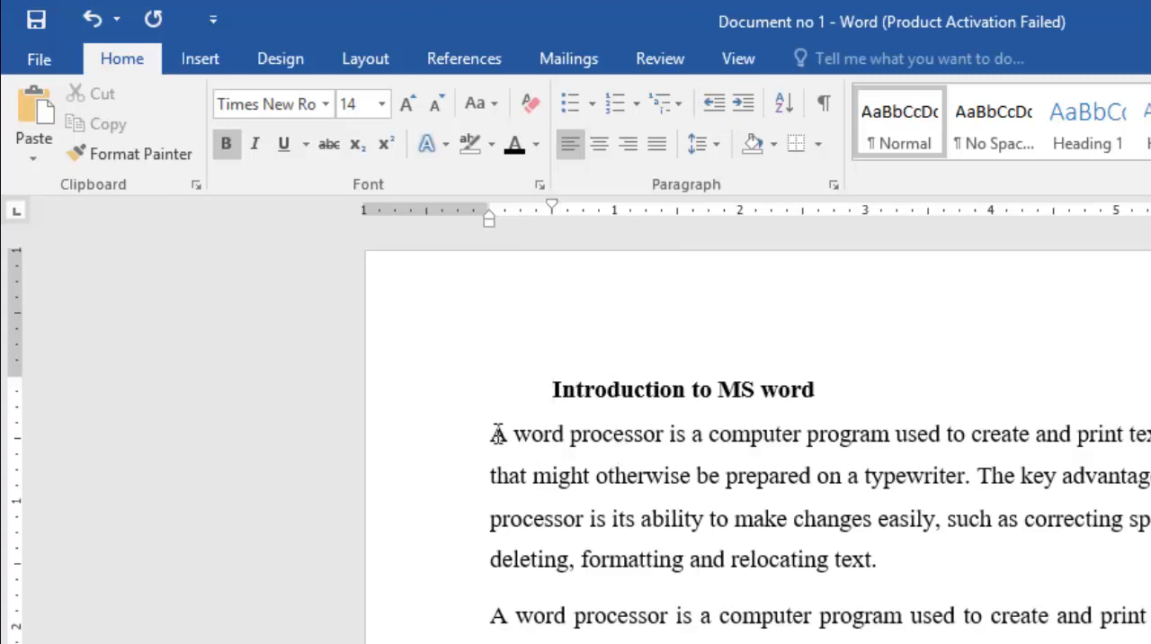
- Select the whole first body paragraph, and hide the ruler and show it again
left_click_drag(491, 434, 898, 559)
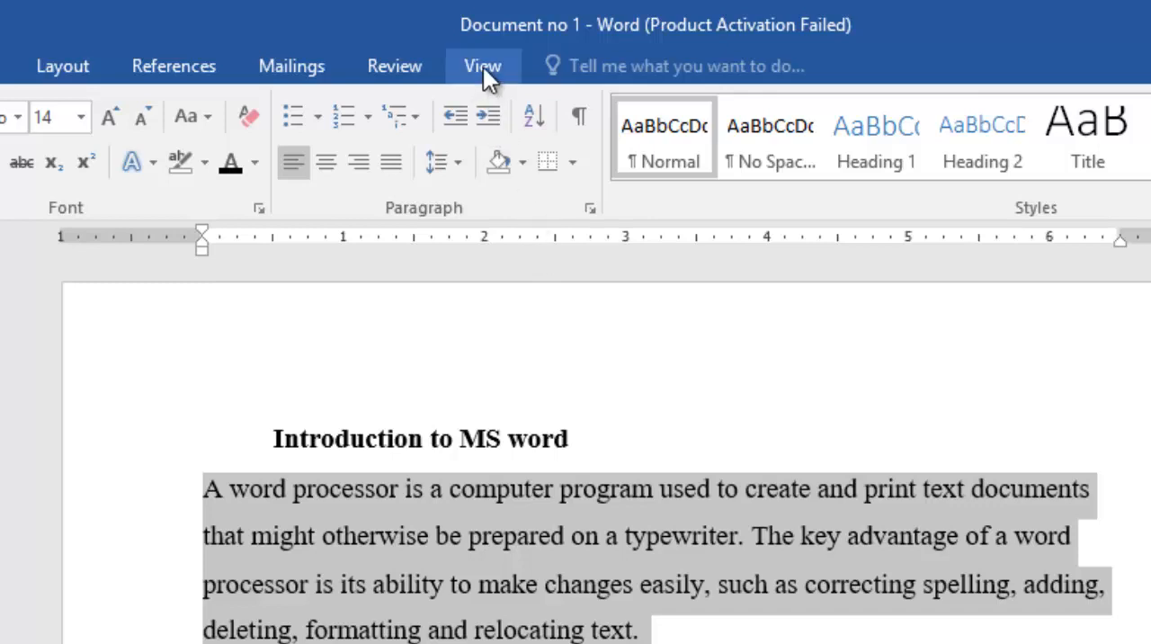
left_click(483, 67)
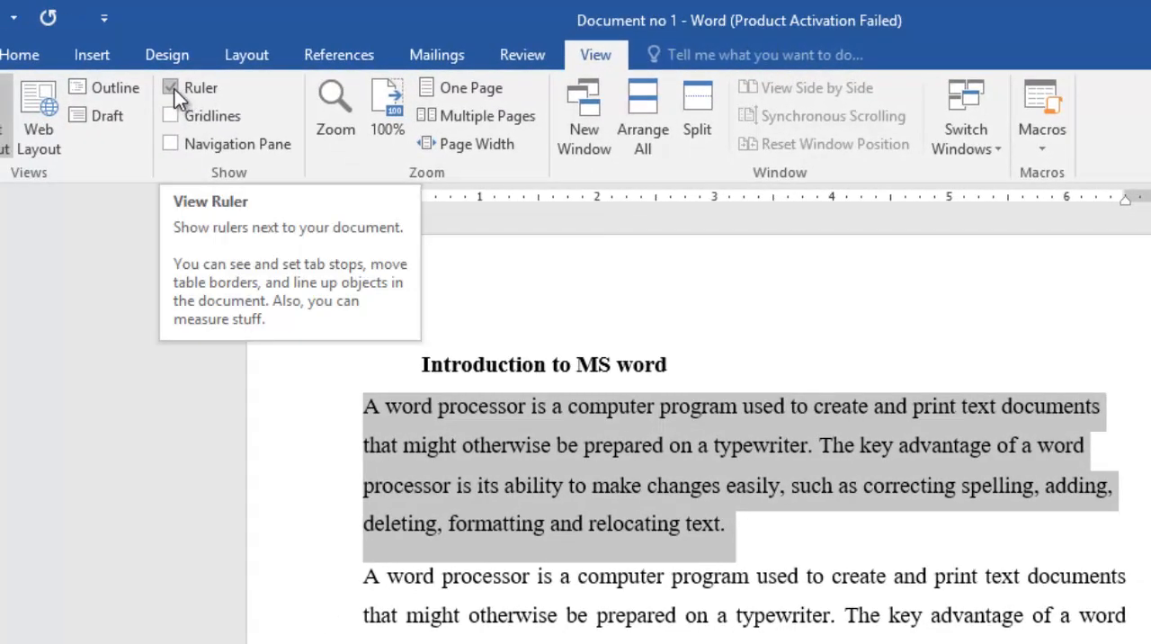
left_click(171, 87)
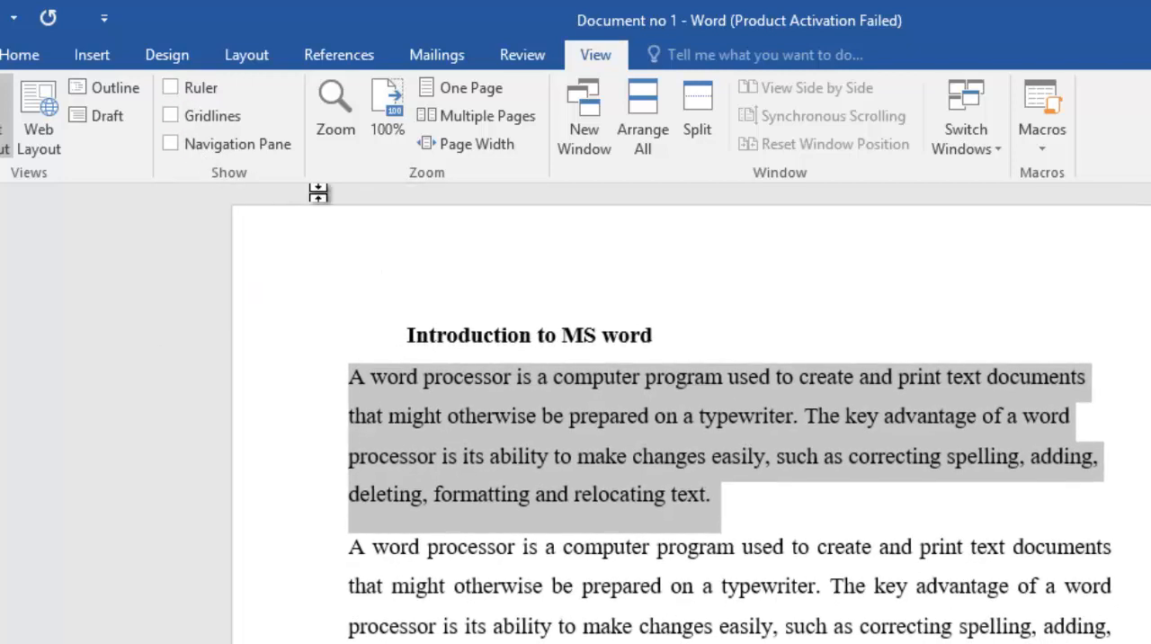
left_click(170, 88)
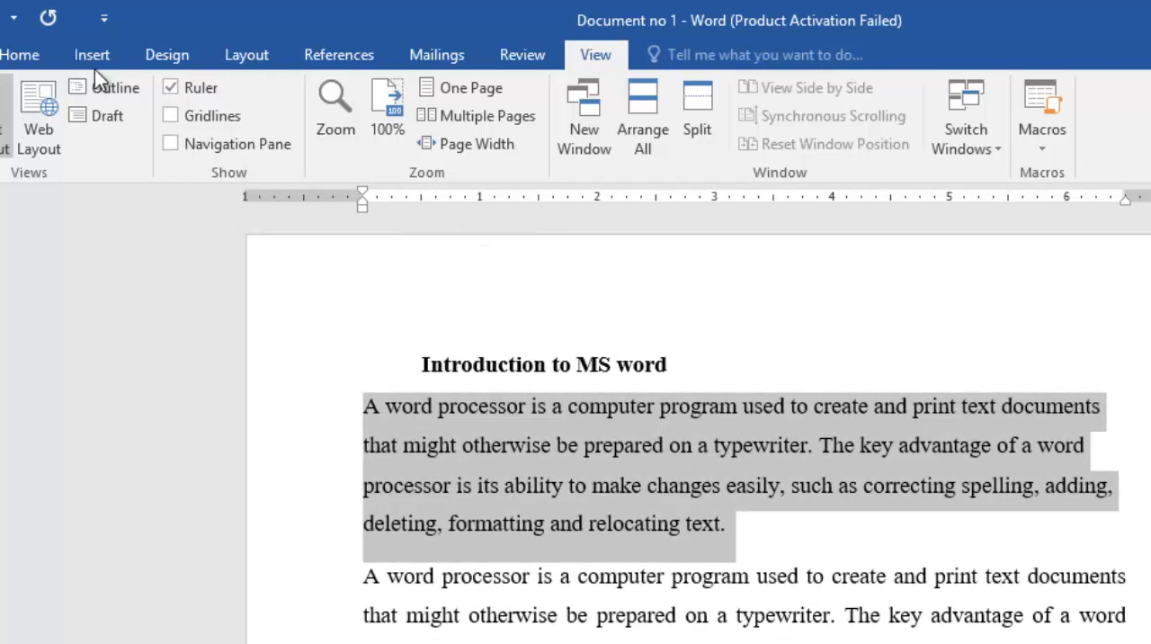
left_click(20, 58)
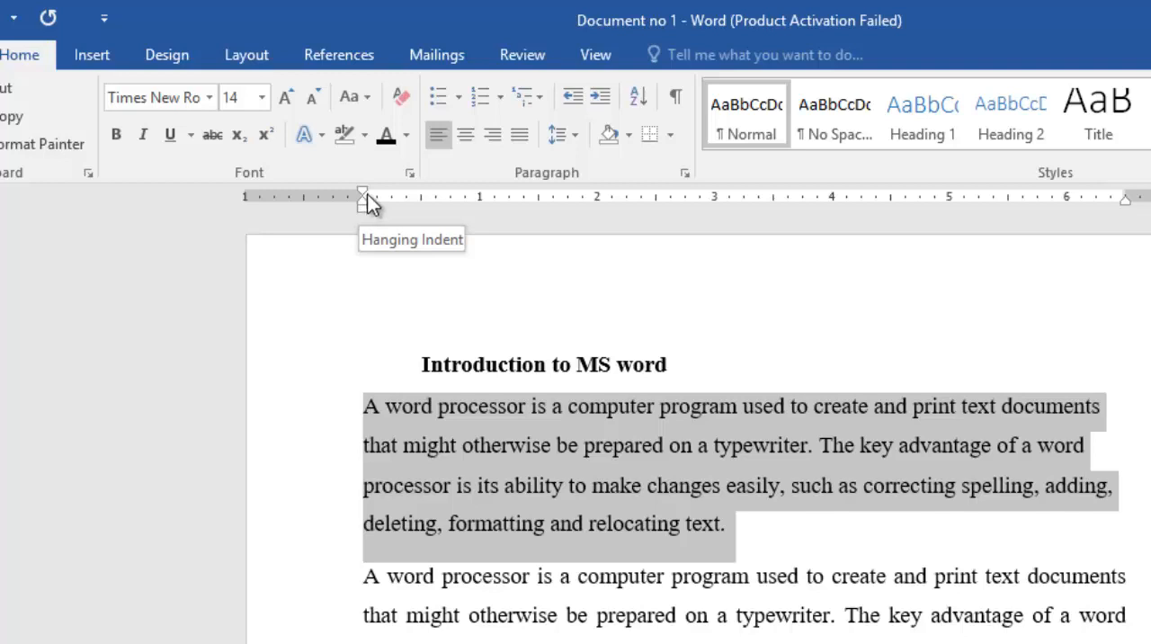
- Undo the last indent change and give the first body paragraph a first-line indent of about 0.4 inch
key("ctrl+z")
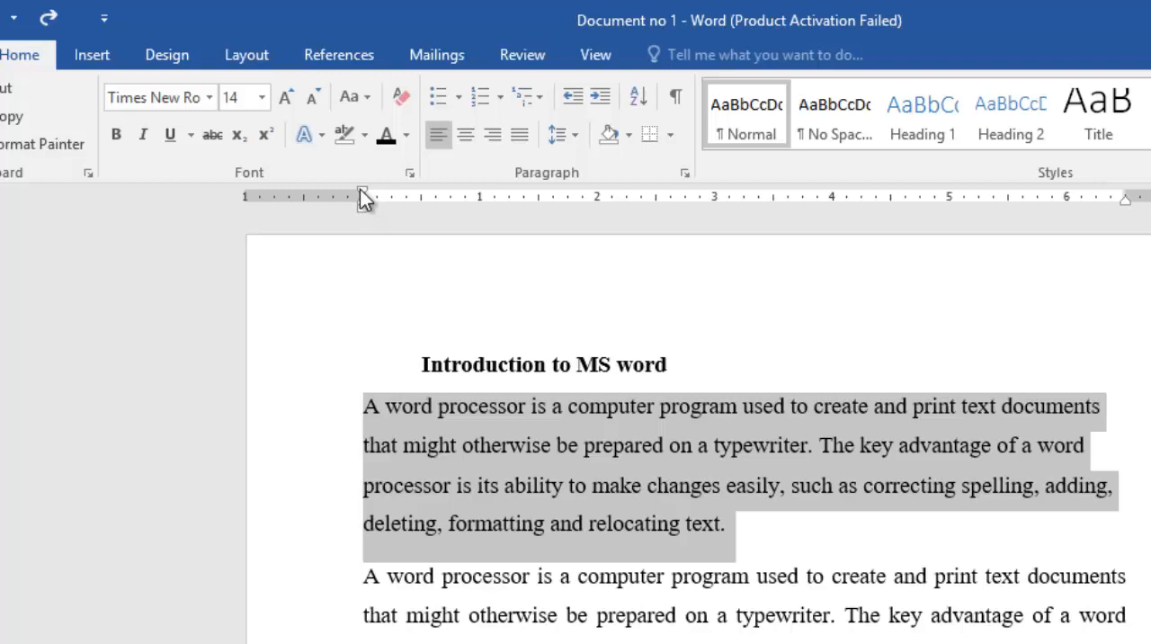
mouse_move(364, 193)
left_mouse_down()
mouse_move(876, 192)
mouse_move(653, 194)
left_mouse_up()
mouse_move(476, 194)
left_mouse_down()
mouse_move(365, 198)
mouse_move(407, 194)
left_mouse_up()
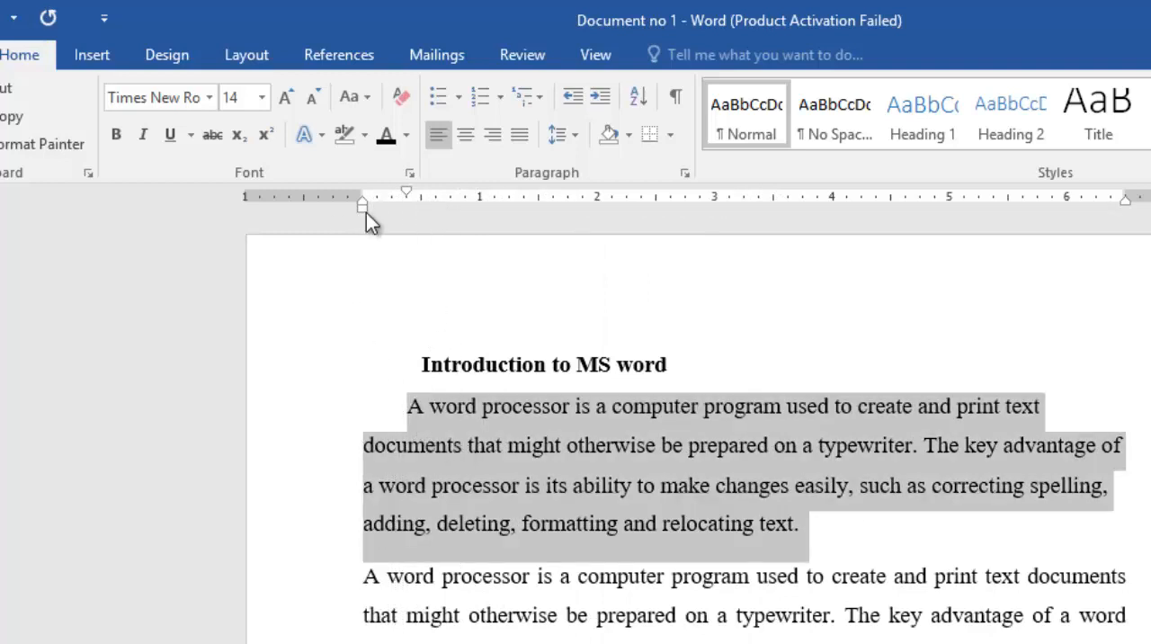
- Try adjusting the left and hanging indents of the first body paragraph on the ruler, undoing the change
mouse_move(363, 206)
left_mouse_down()
mouse_move(653, 249)
mouse_move(359, 245)
left_mouse_up()
key("ctrl+z")
mouse_move(361, 198)
left_mouse_down()
mouse_move(662, 221)
mouse_move(362, 223)
left_mouse_up()
- Justify the entire first body paragraph so its text aligns to both margins
left_click(700, 490)
left_click_drag(805, 527, 398, 427)
left_click(521, 138)
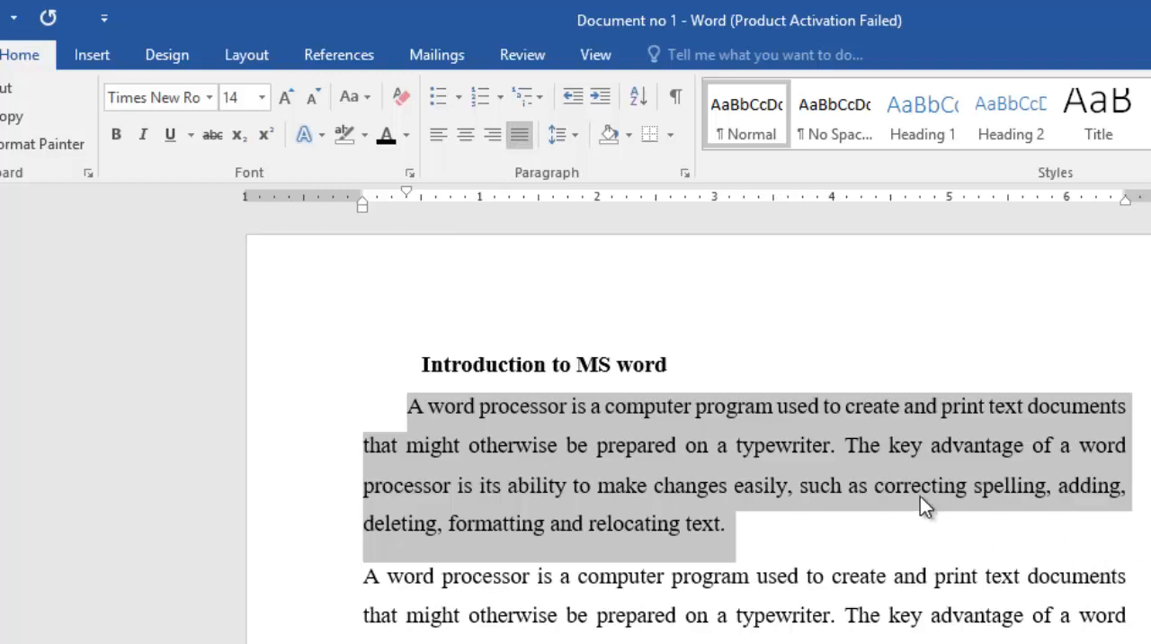
- Apply a light green theme-color shading to the first body paragraph
left_click_drag(736, 528, 412, 406)
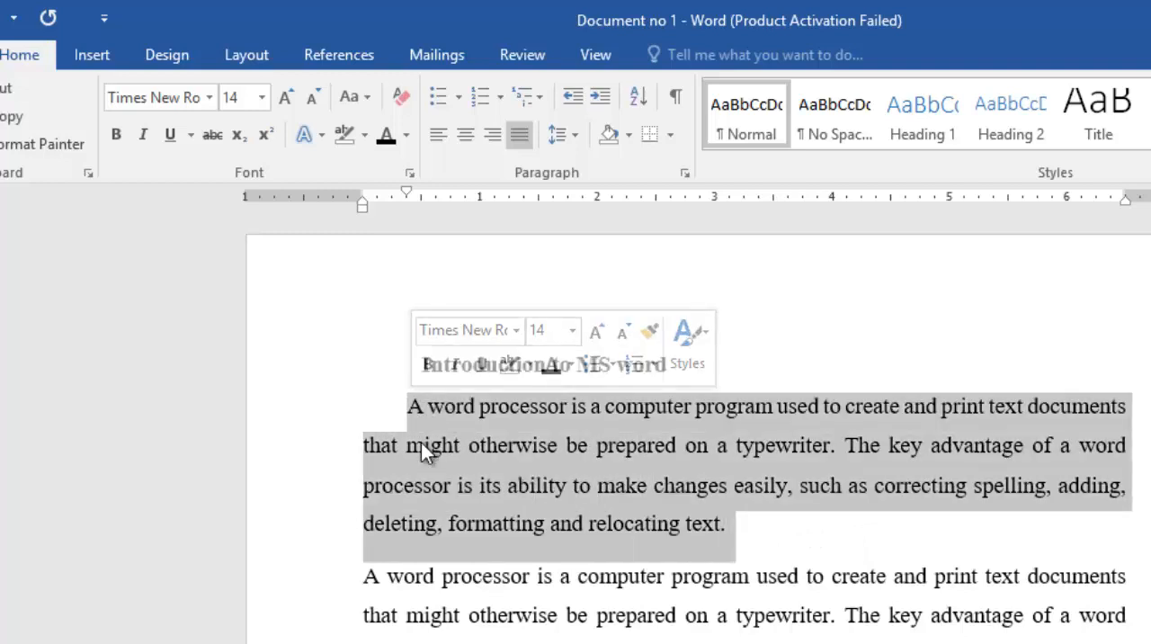
left_click(626, 137)
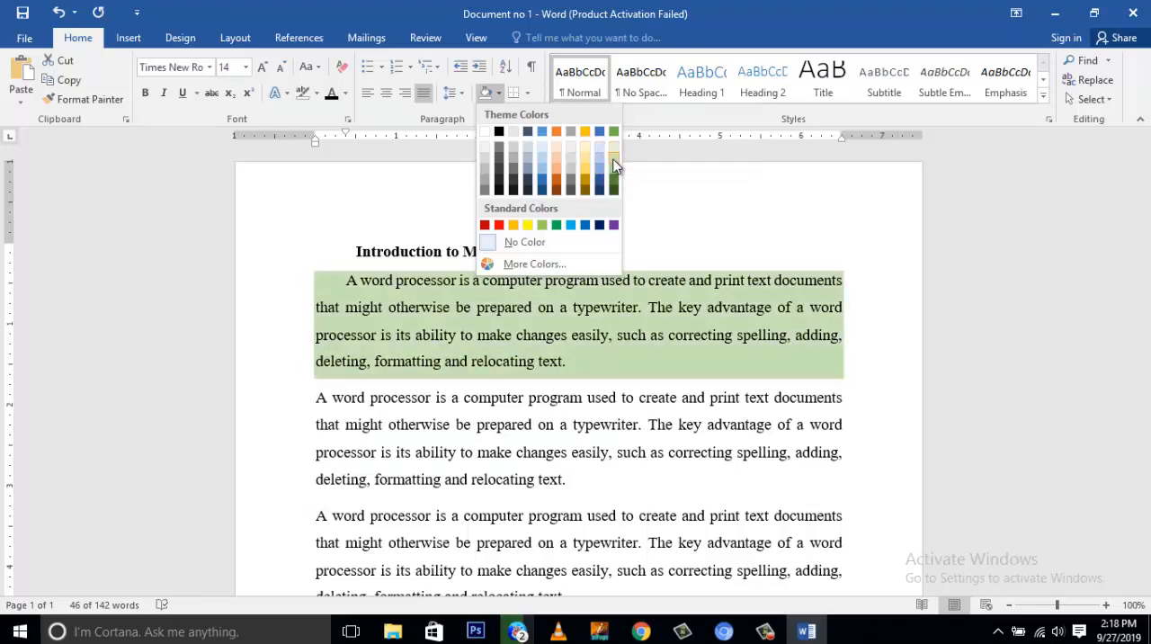
left_click(614, 166)
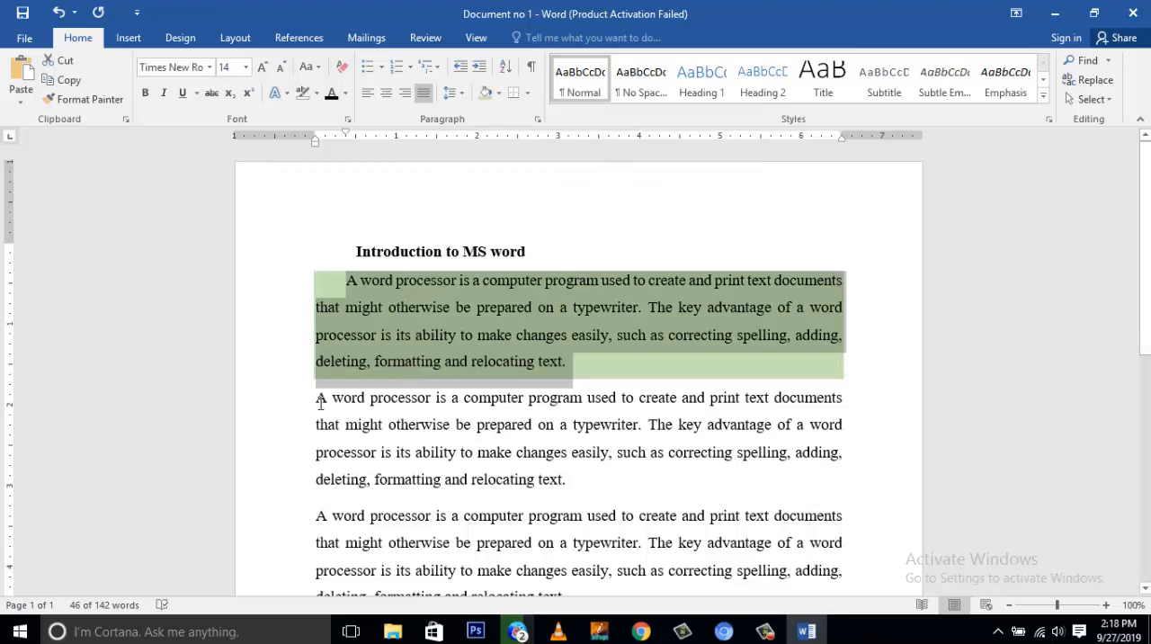
- Shade the second body paragraph with Orange, Accent 2, Lighter 40%, and clear the selection
left_click_drag(317, 396, 578, 502)
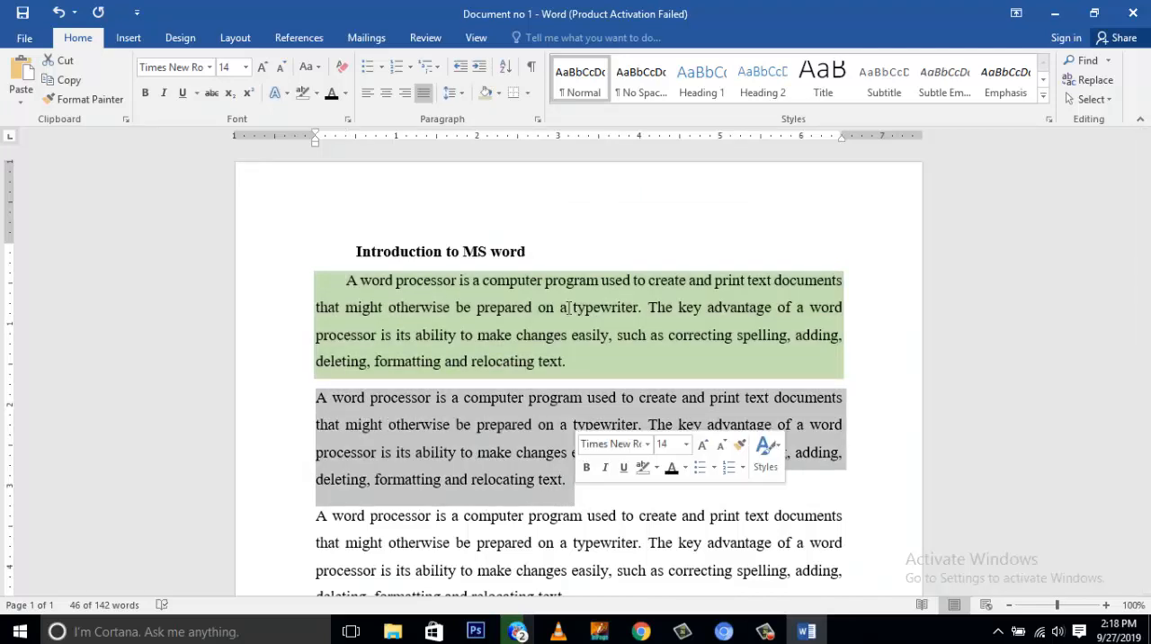
left_click(499, 92)
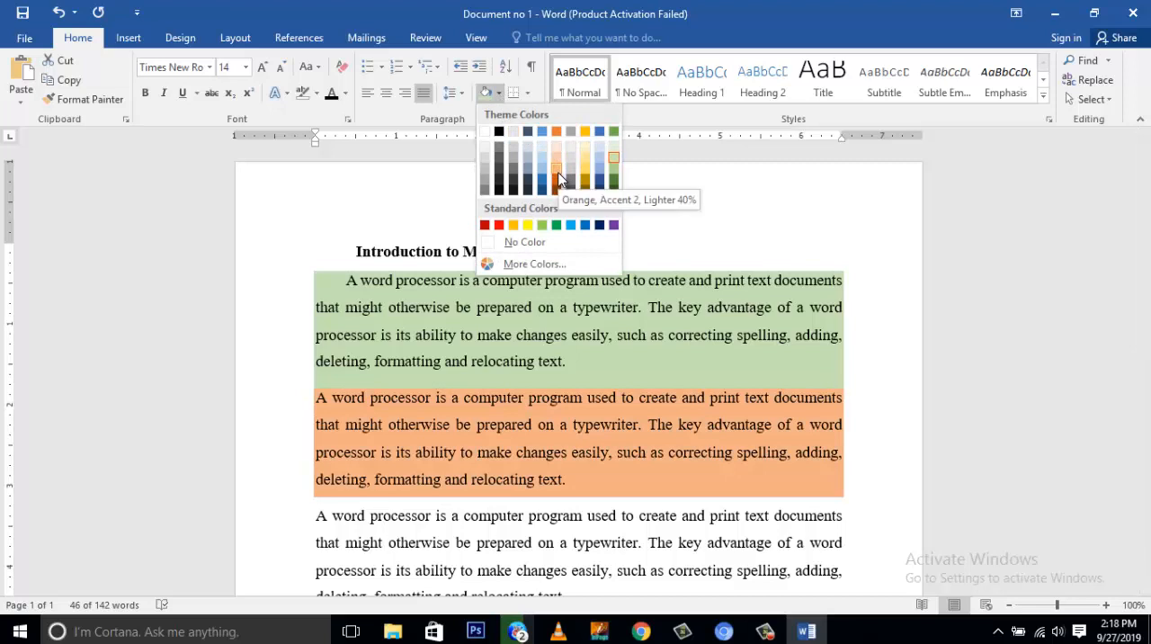
left_click(557, 170)
left_click(612, 480)
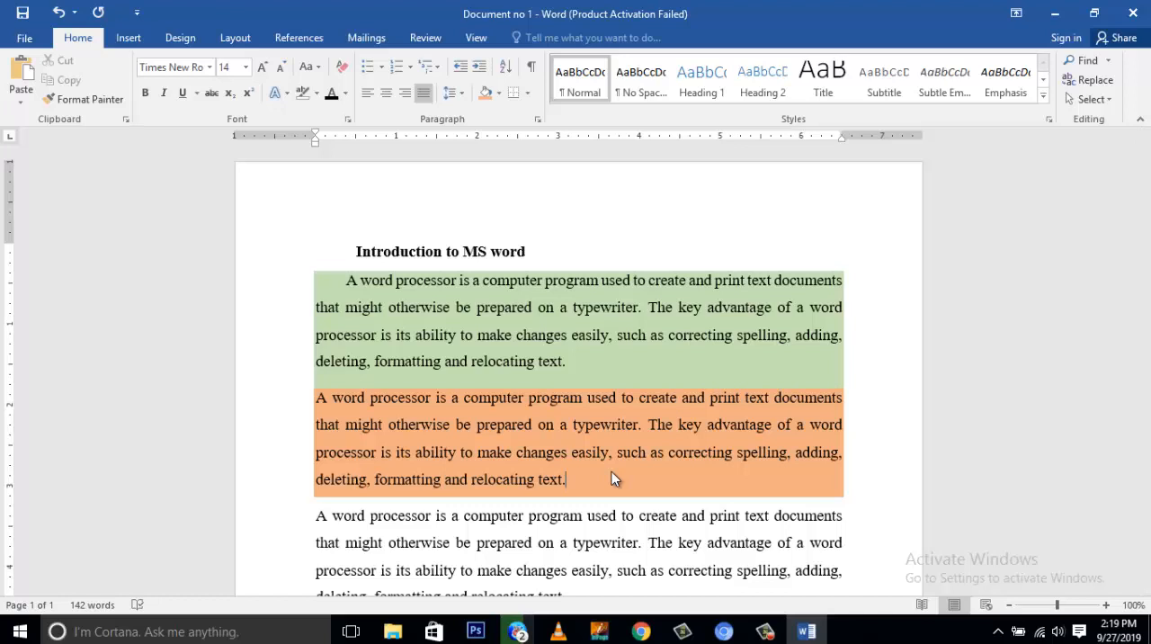
- Apply Outside Borders to the entire orange-shaded second body paragraph, and clear the selection
left_click_drag(566, 479, 321, 401)
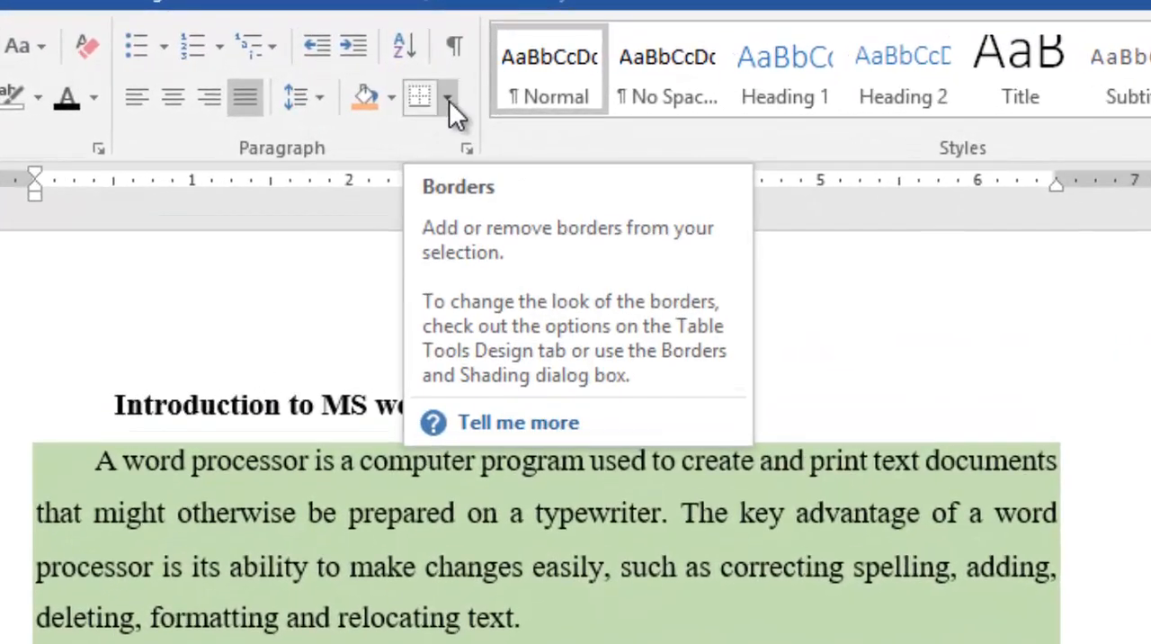
left_click(454, 102)
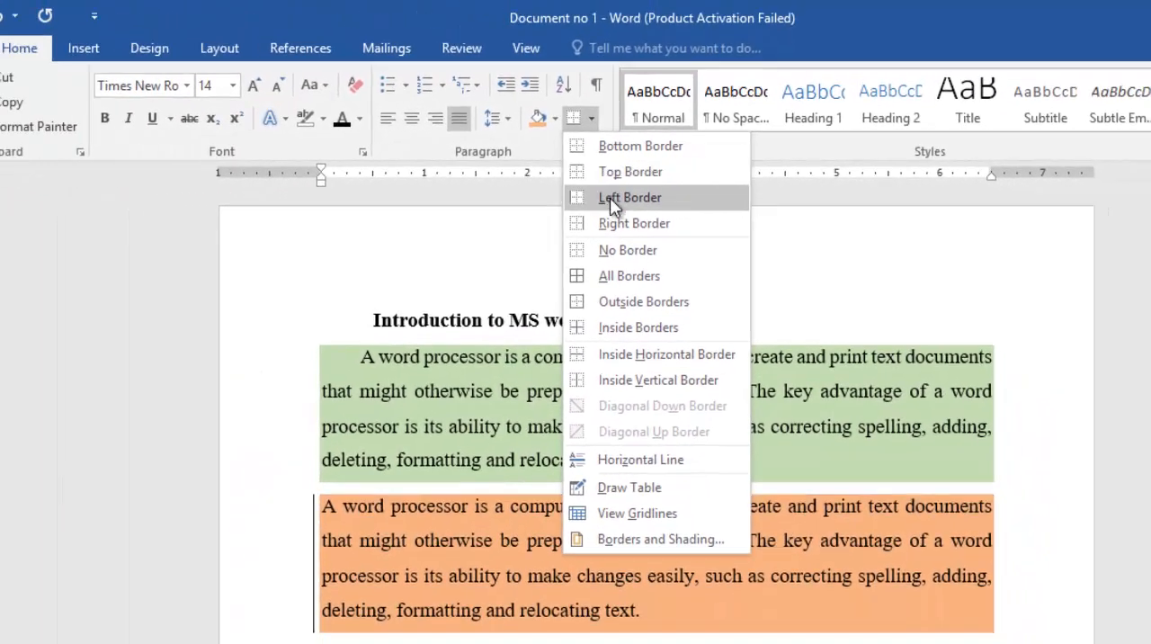
left_click(619, 302)
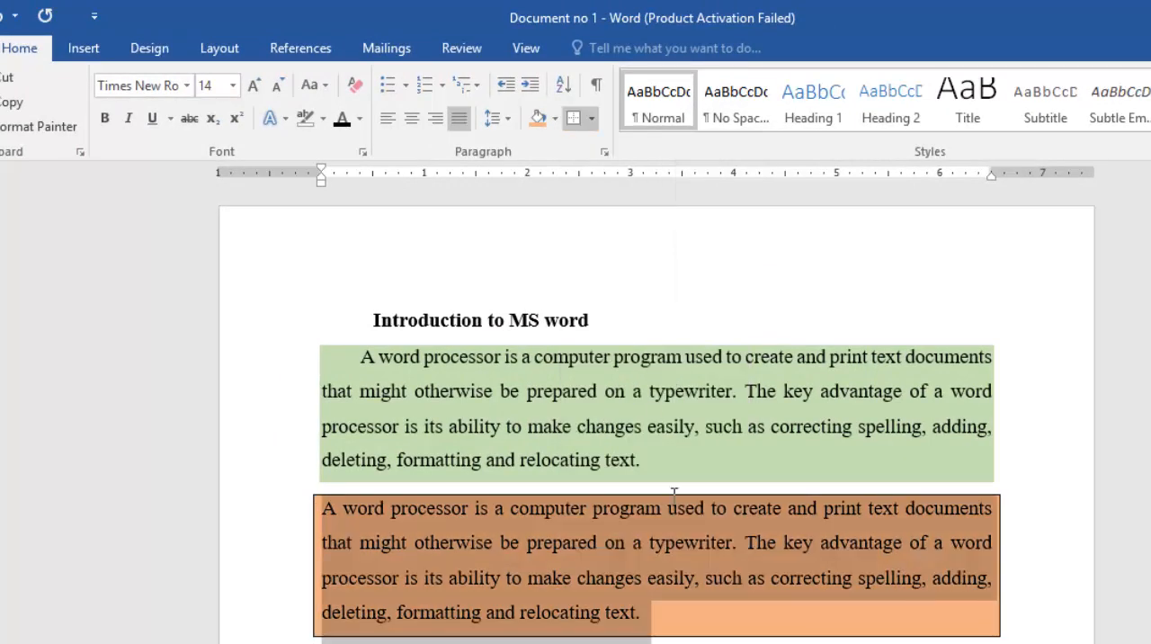
left_click(722, 627)
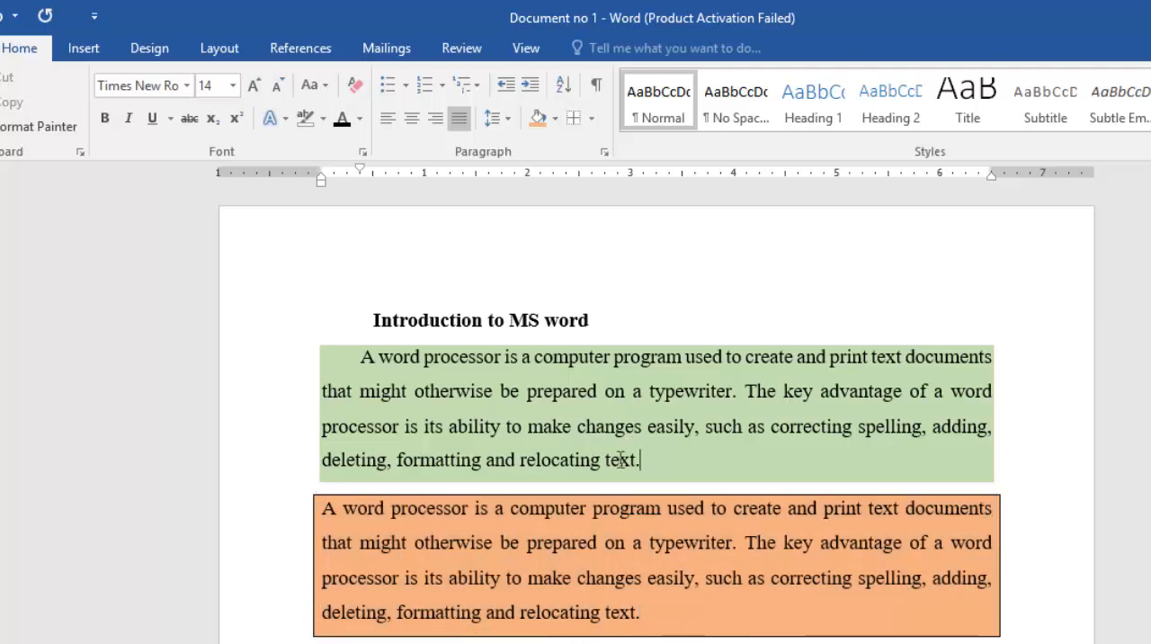
- Add Outside Borders around the entire green-shaded first body paragraph, and deselect the text
left_click_drag(640, 459, 343, 366)
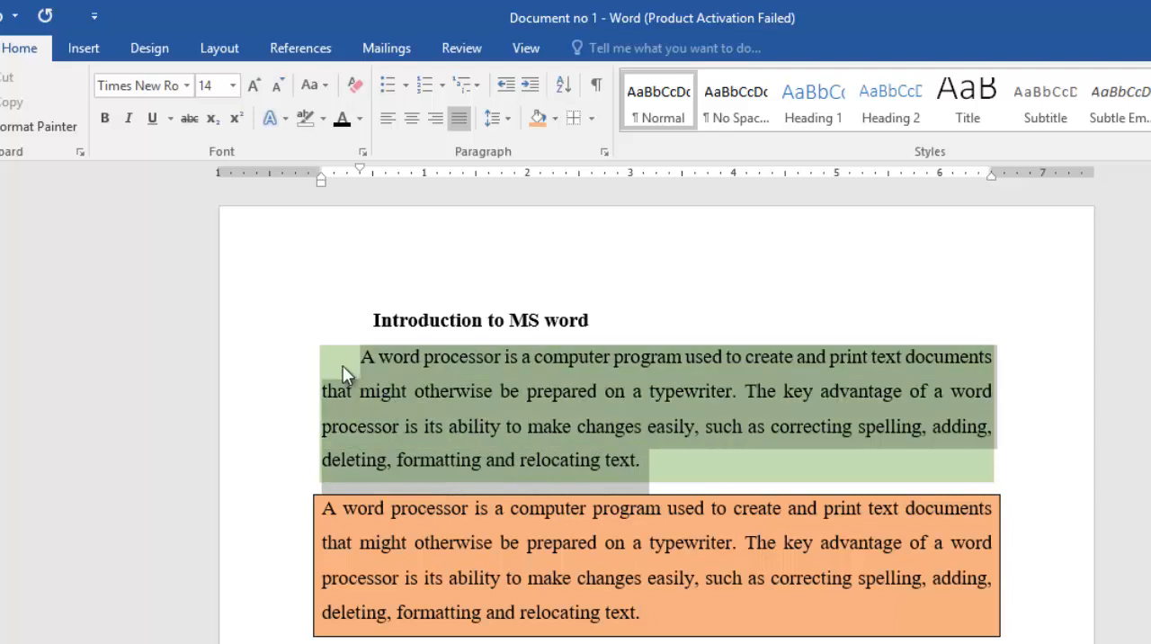
left_click(591, 118)
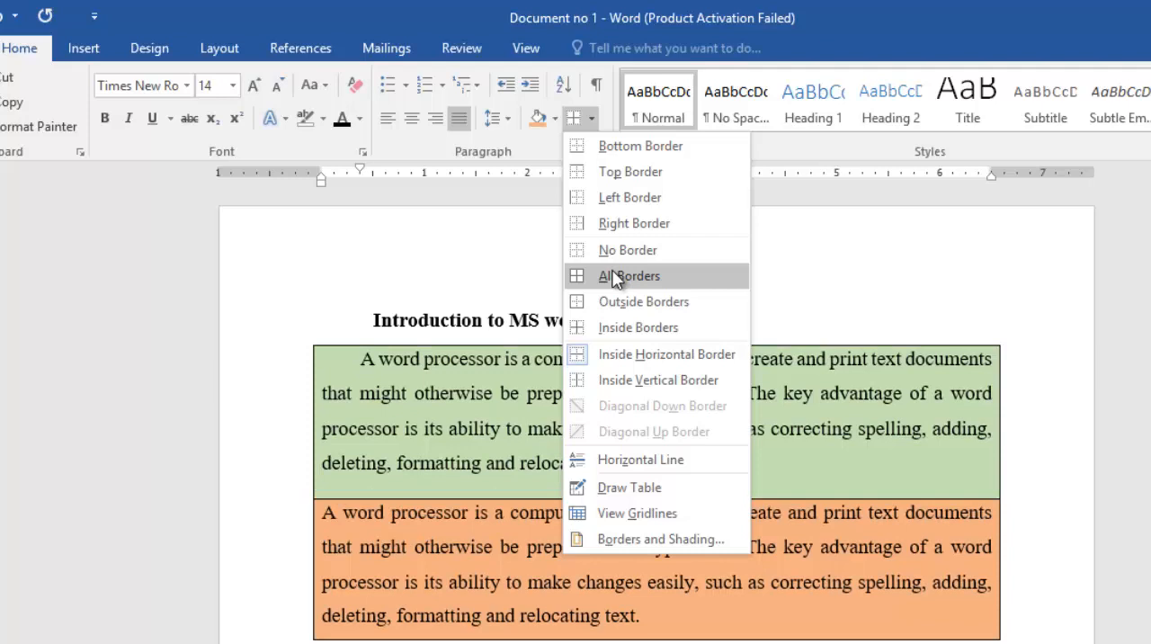
left_click(616, 303)
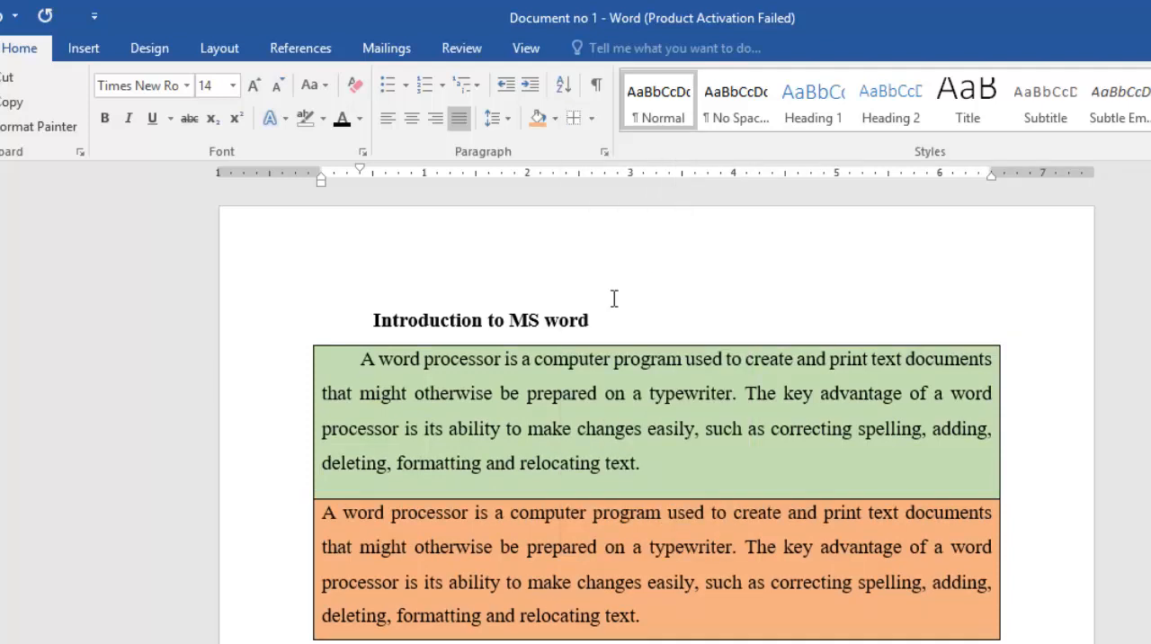
left_click(683, 486)
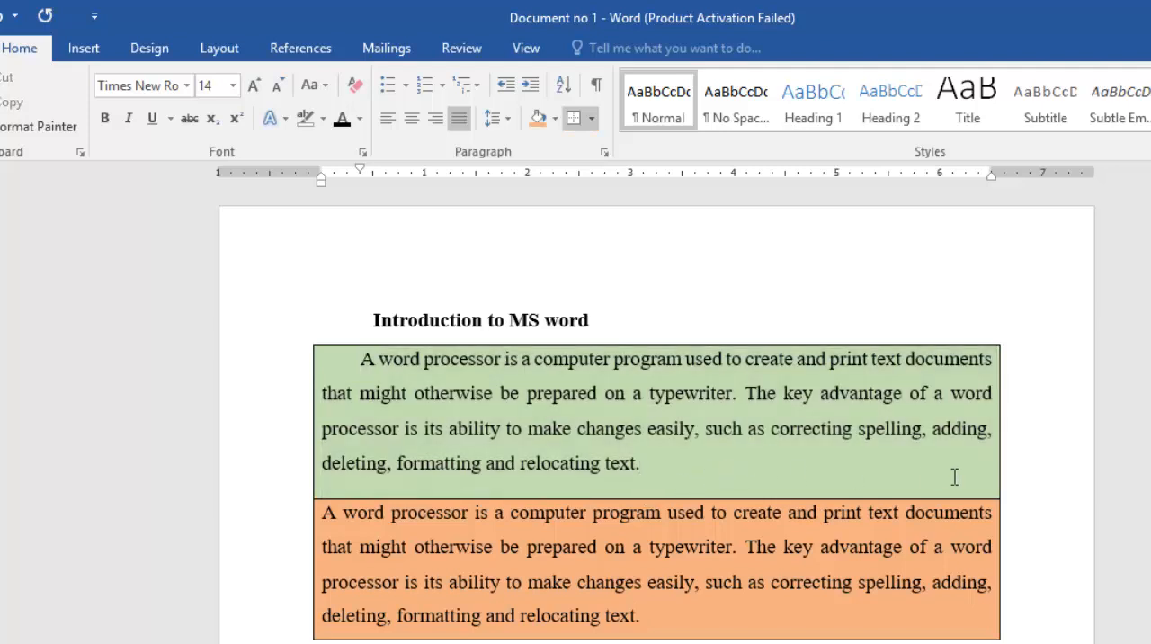